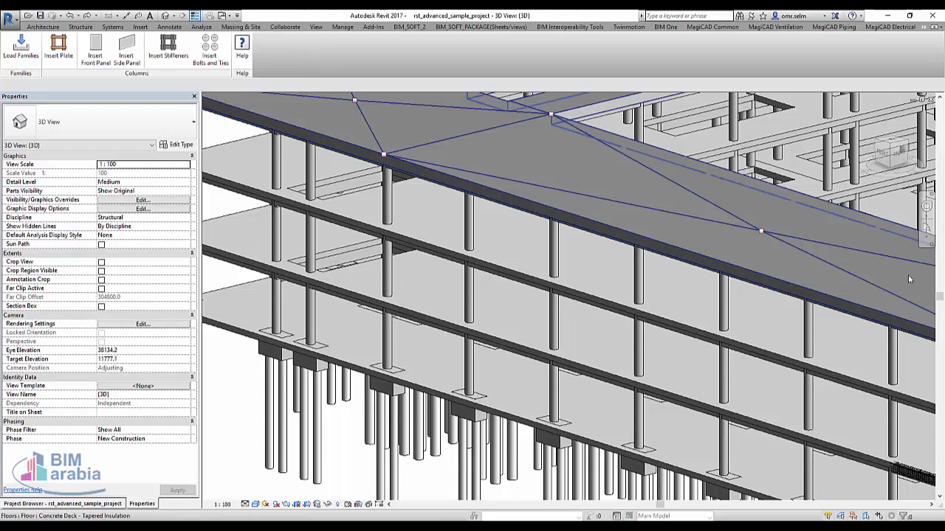
# Zoom the 3D view and reveal the hidden Wooden Formworks add-in tab from the ribbon overflow.
pyautogui.scroll(-3, 298, 322)
pyautogui.scroll(2, 363, 380)
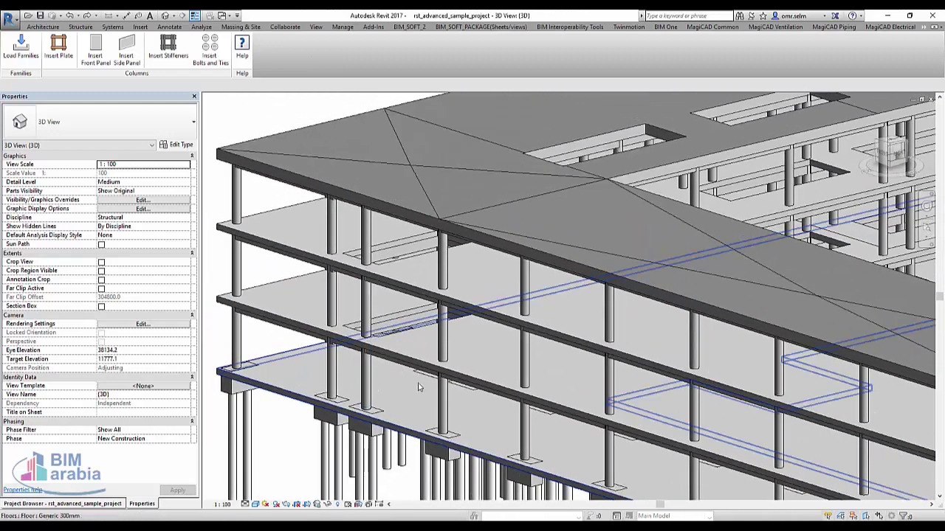
pyautogui.click(933, 27)
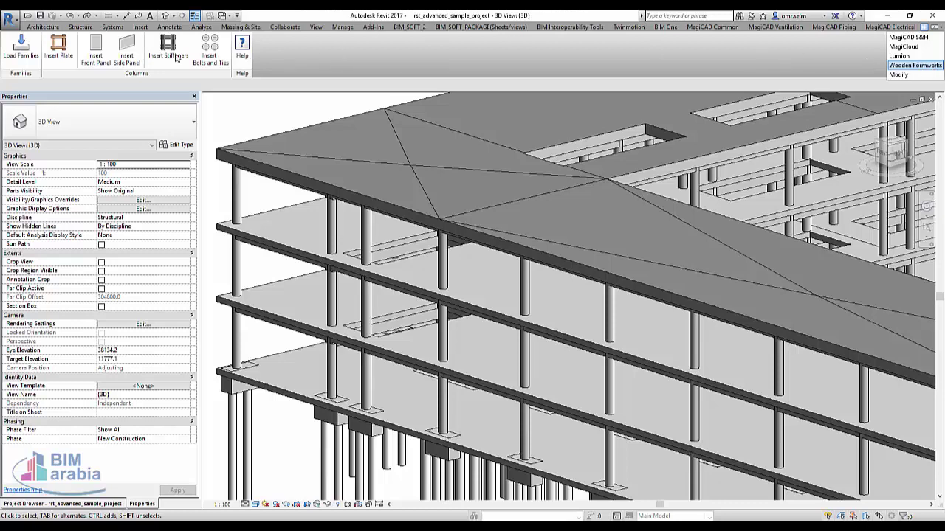
# Place a Gastalho formwork plate around the column base on 02 - Floor.
pyautogui.click(54, 55)
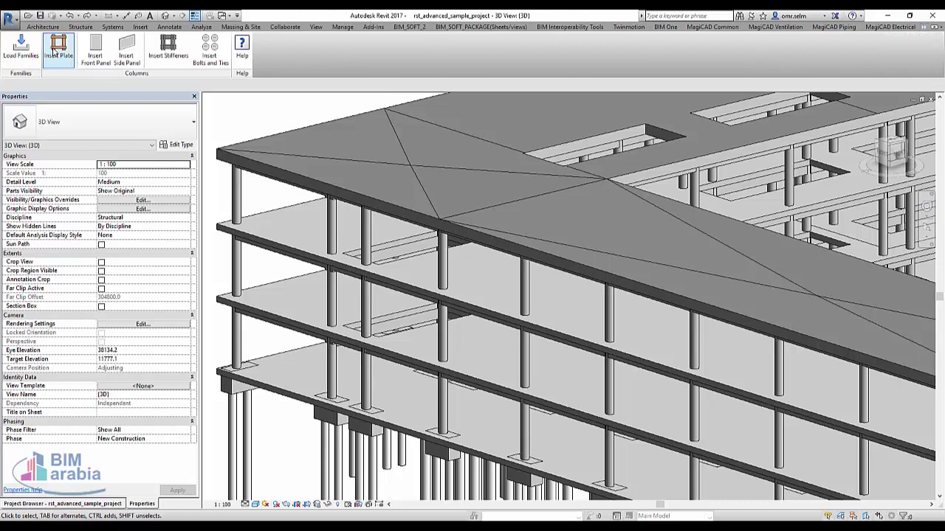
pyautogui.scroll(5, 340, 332)
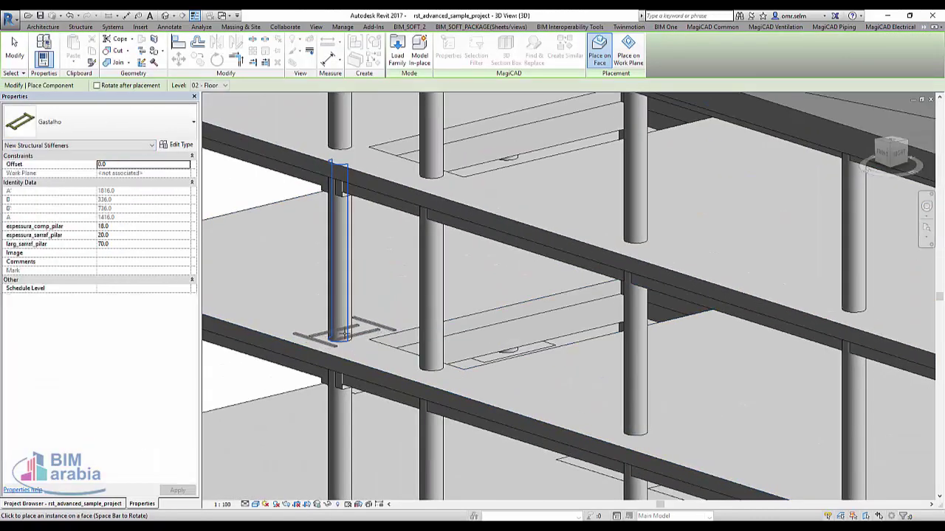
pyautogui.click(342, 333)
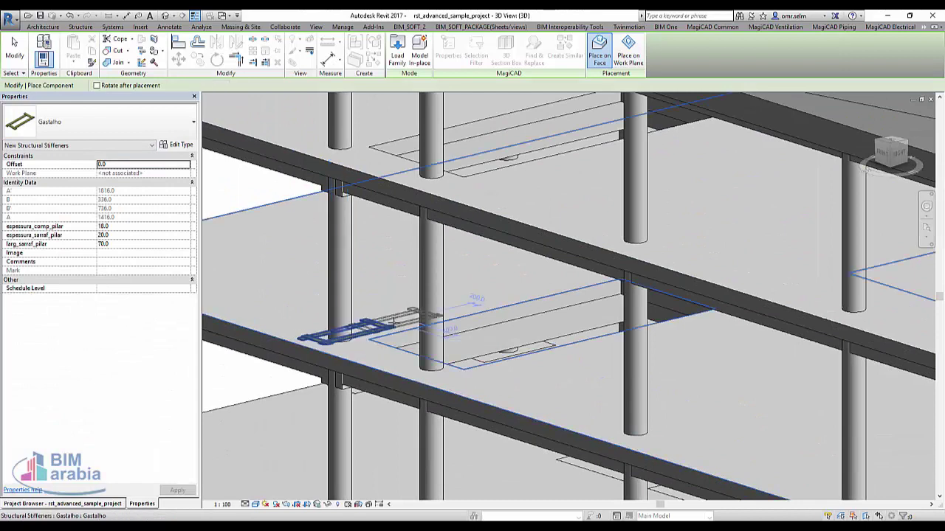
pyautogui.click(345, 330)
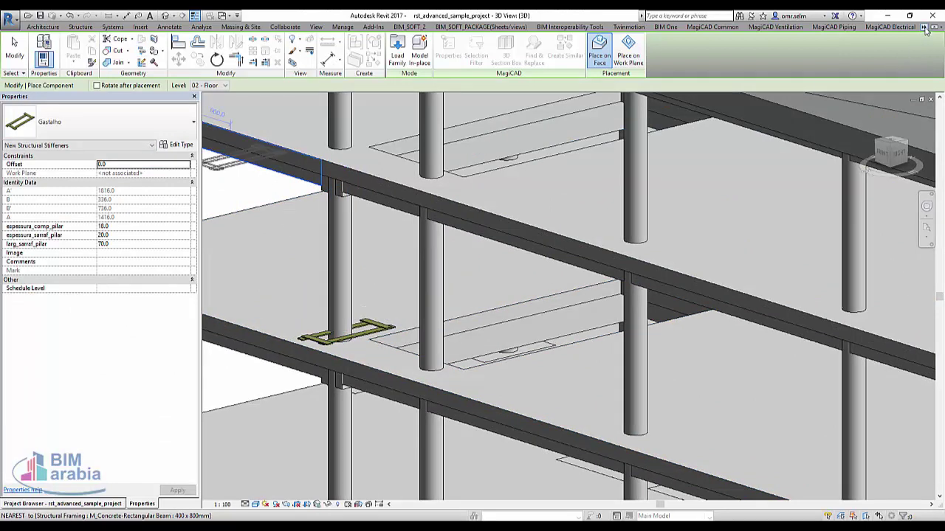
pyautogui.click(926, 27)
pyautogui.click(932, 72)
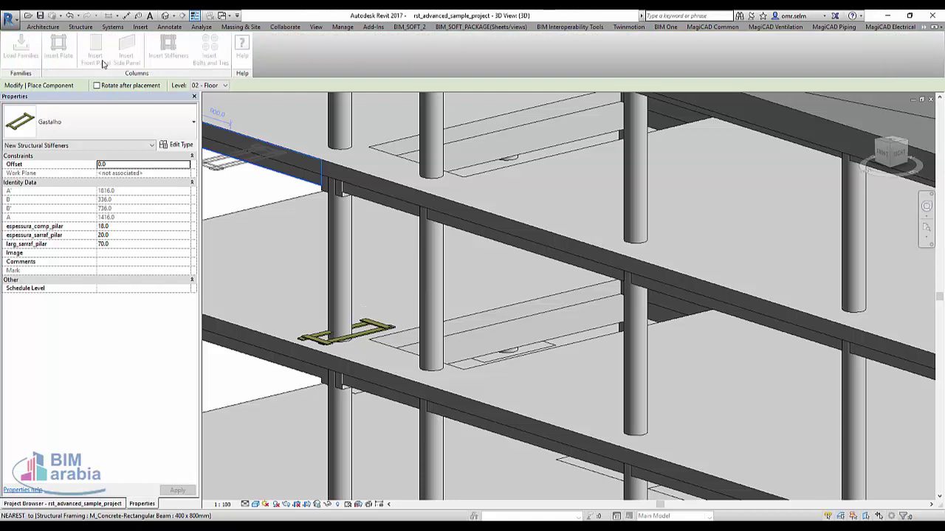
# Place two Painel Frontal front panels on the plate and move one to the column's right side.
pyautogui.press('Escape')
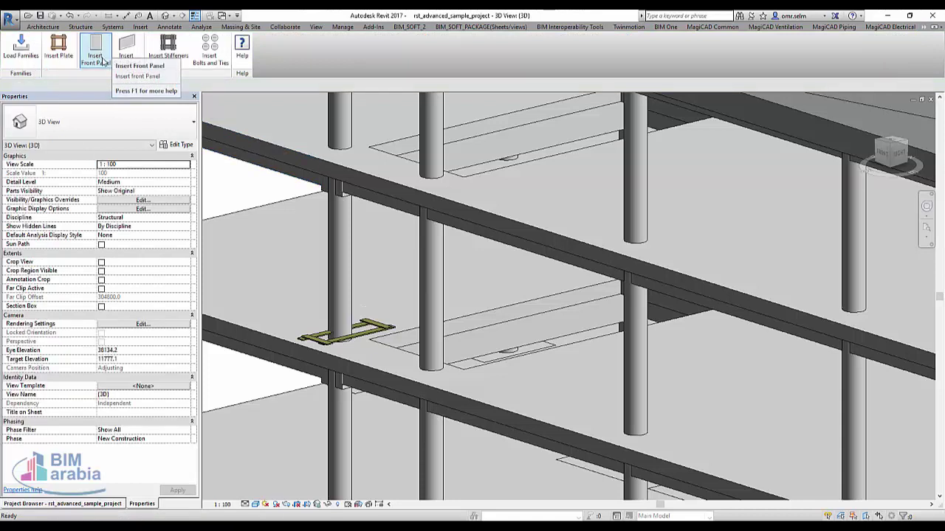
pyautogui.click(96, 53)
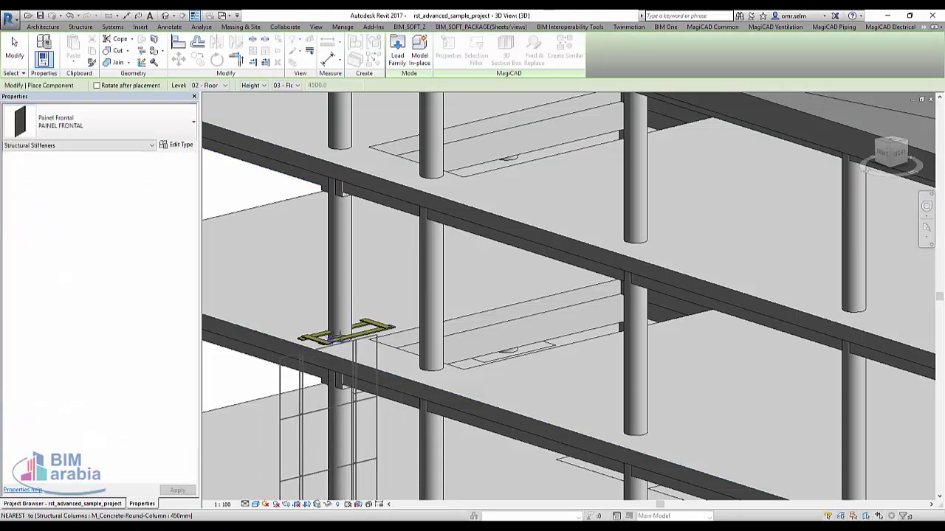
pyautogui.click(372, 333)
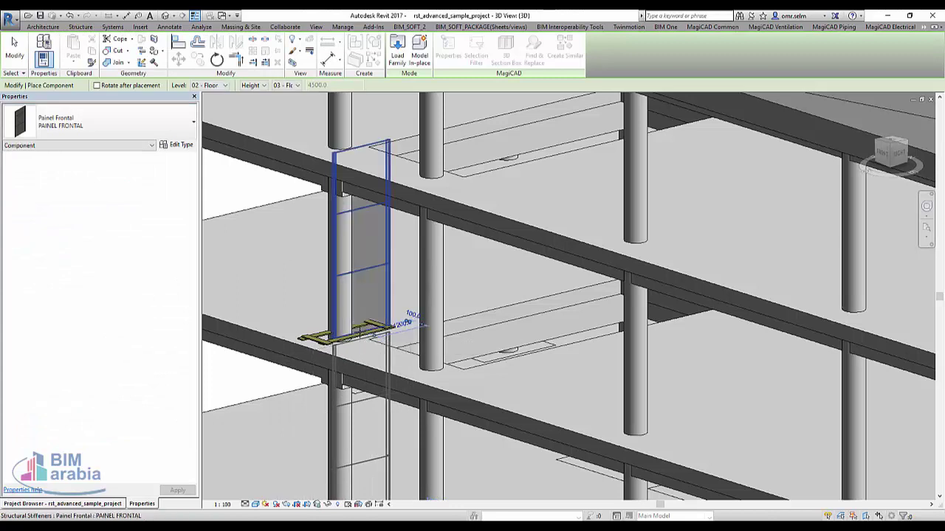
pyautogui.click(318, 311)
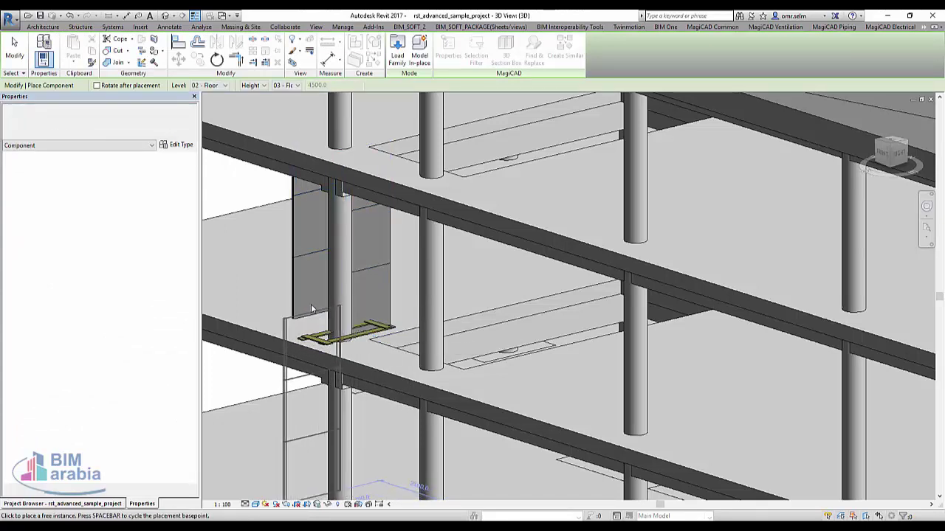
pyautogui.press('Escape')
pyautogui.click(310, 317)
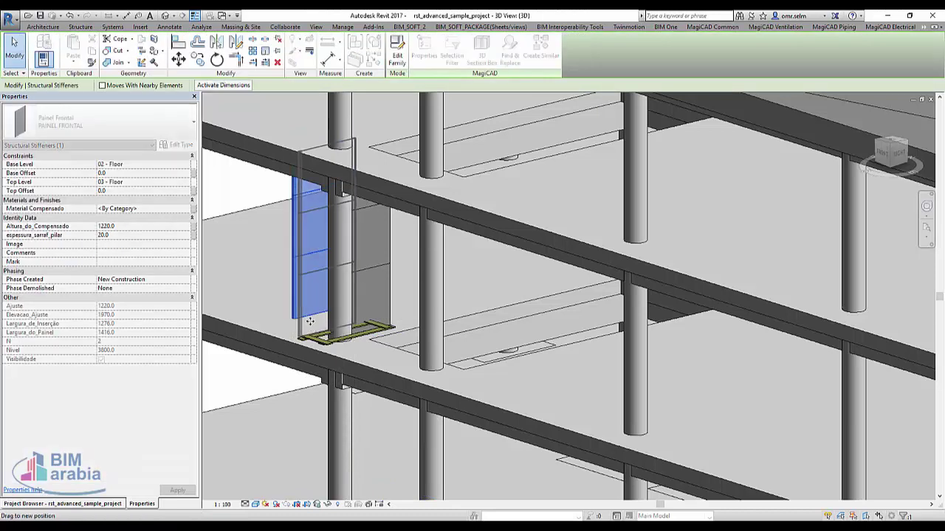
pyautogui.moveTo(310, 321)
pyautogui.mouseDown()
pyautogui.moveTo(364, 290)
pyautogui.moveTo(335, 327)
pyautogui.mouseUp()
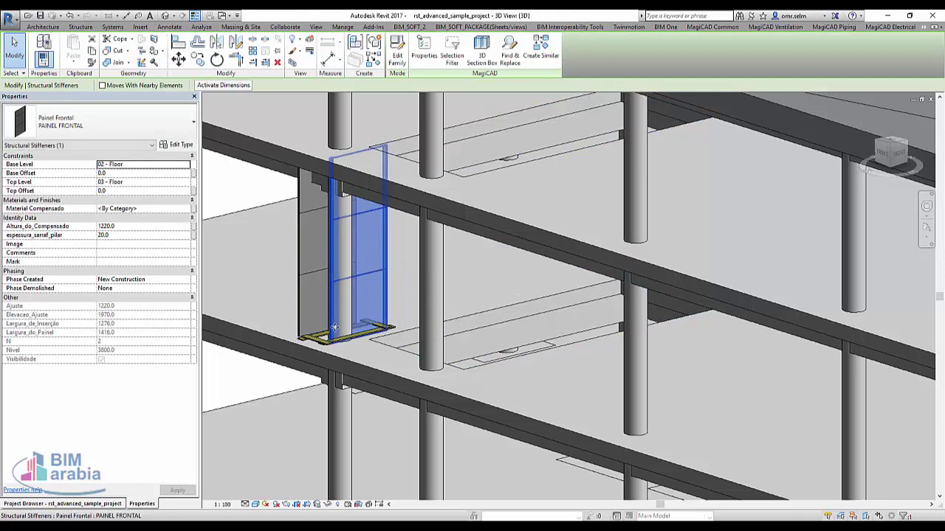
pyautogui.click(307, 310)
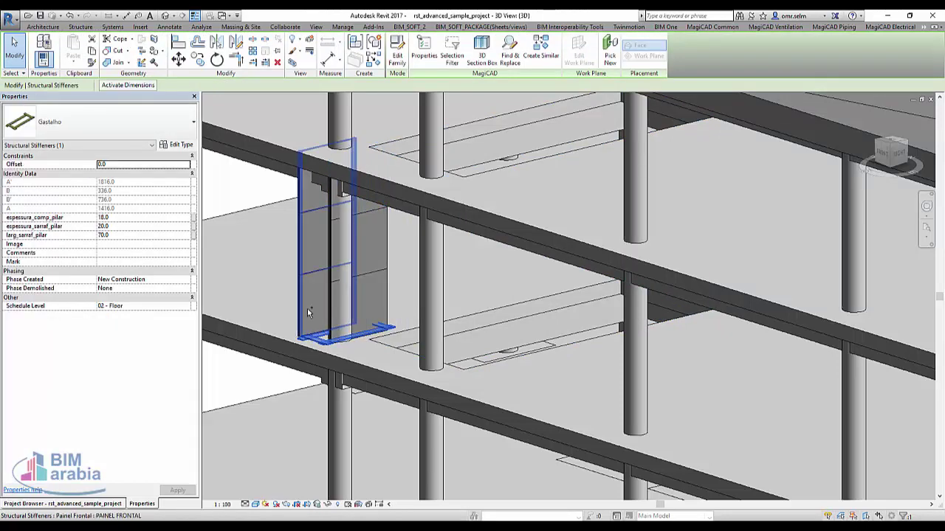
pyautogui.keyDown('ctrl'); pyautogui.click(377, 283); pyautogui.keyUp('ctrl')
pyautogui.keyDown('ctrl'); pyautogui.click(363, 287); pyautogui.keyUp('ctrl')
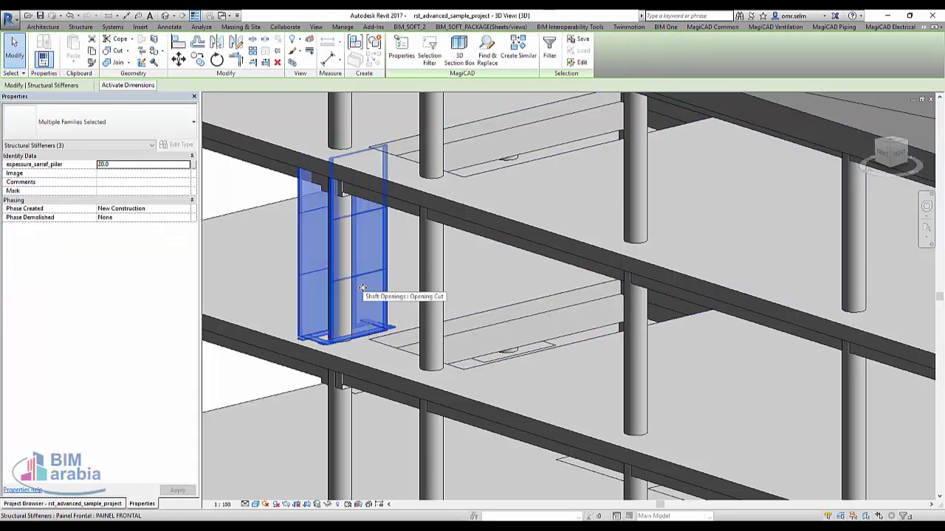
pyautogui.click(181, 209)
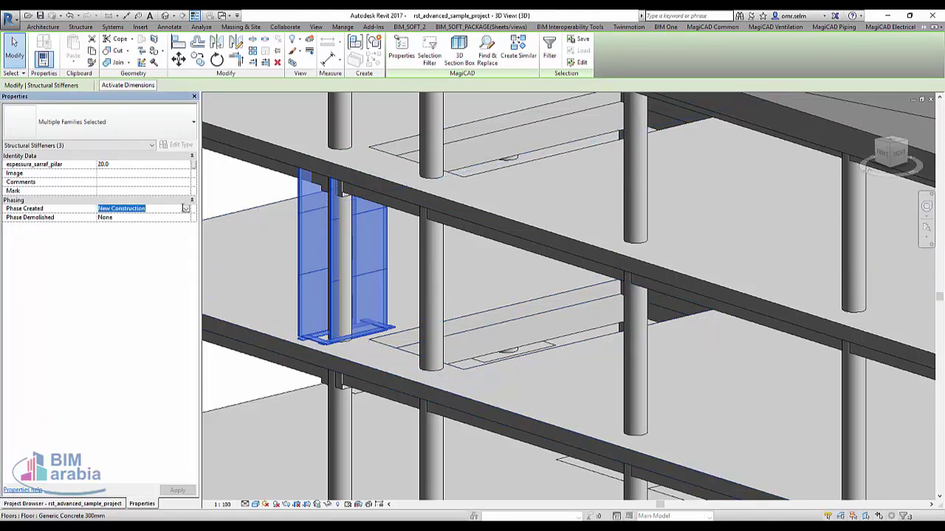
pyautogui.click(186, 210)
pyautogui.click(187, 211)
pyautogui.click(184, 219)
pyautogui.click(186, 219)
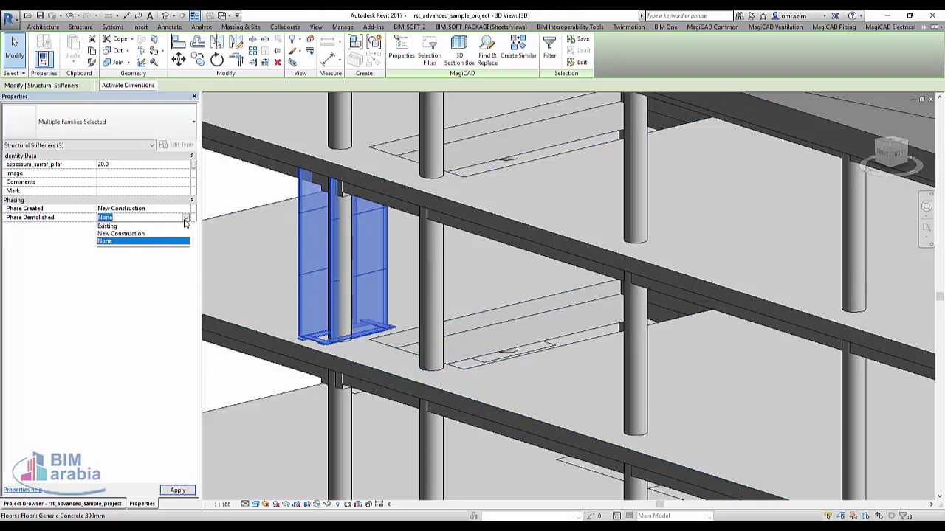
pyautogui.click(186, 222)
pyautogui.click(256, 389)
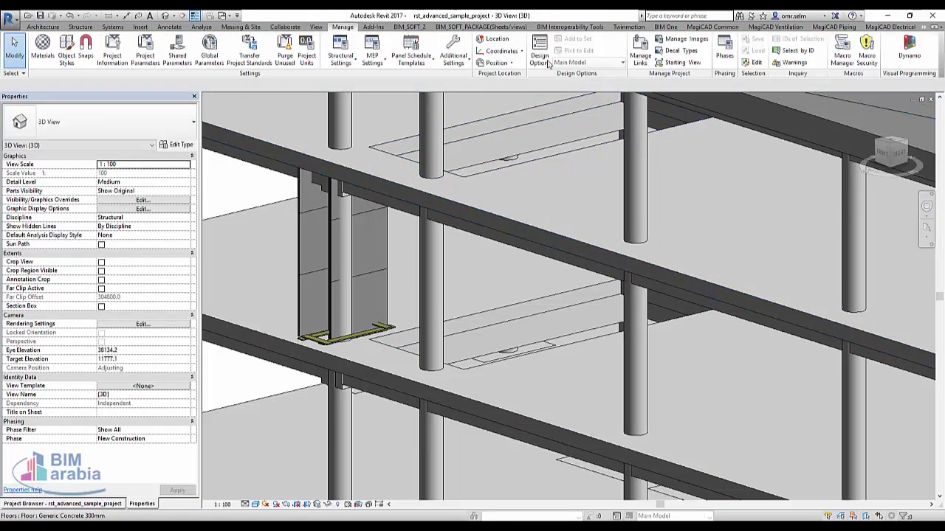
# Insert a new phase named 'temporary' after New Construction in Phasing.
pyautogui.click(724, 57)
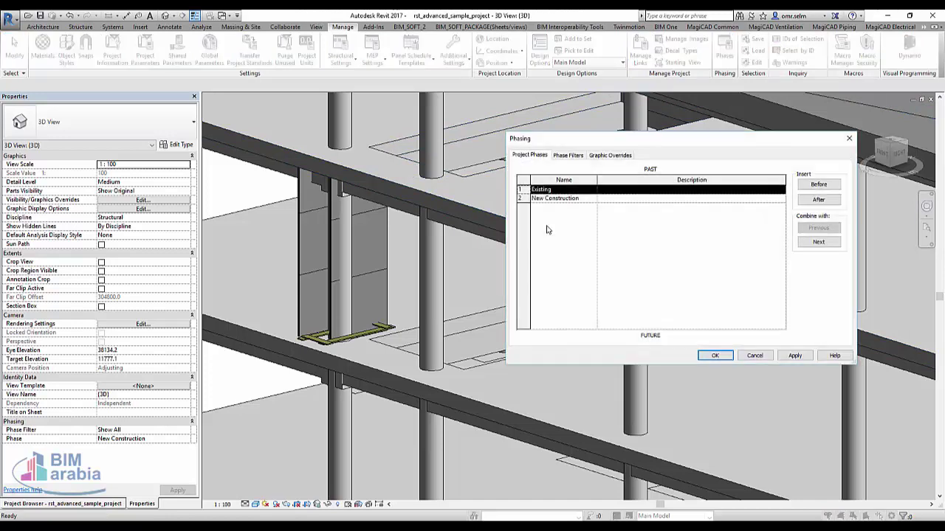
pyautogui.click(526, 198)
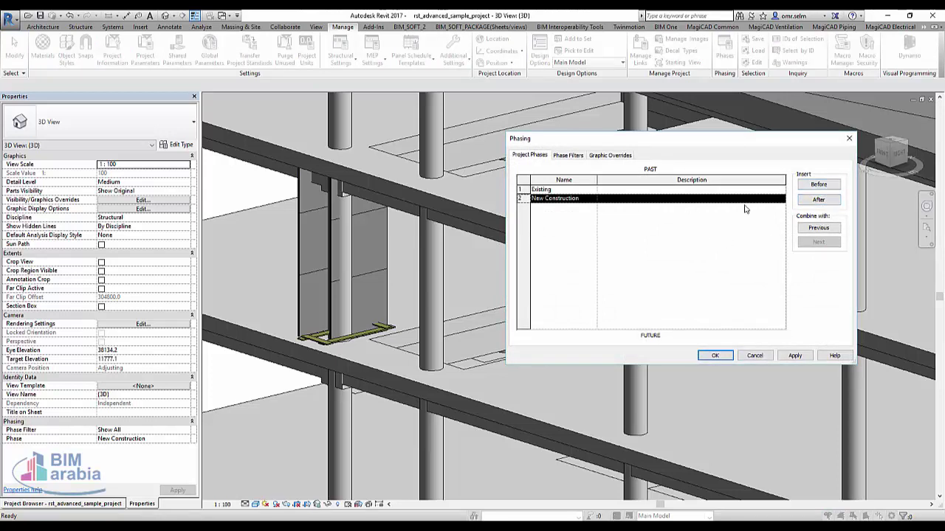
pyautogui.click(818, 199)
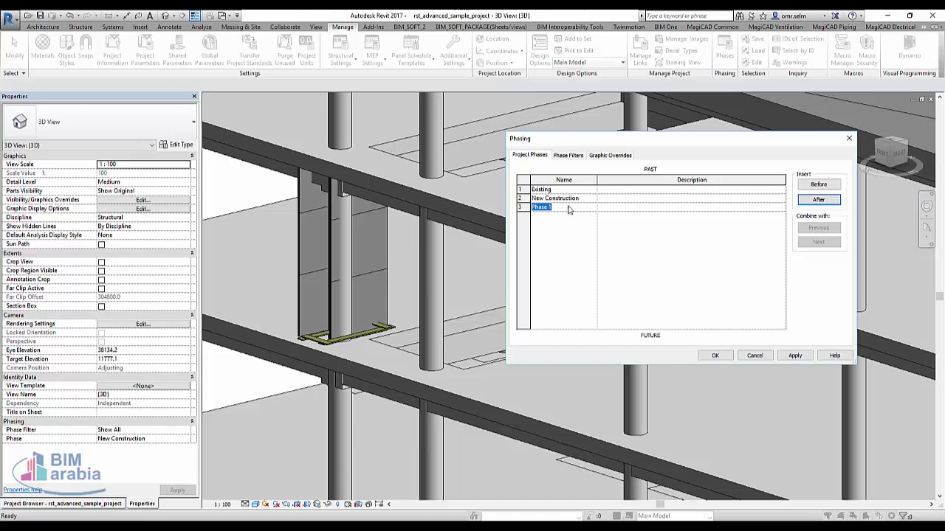
pyautogui.write('Ex')
pyautogui.write('لةا')
pyautogui.moveTo(576, 207); pyautogui.dragTo(483, 202)
pyautogui.write('م')
pyautogui.click(525, 207)
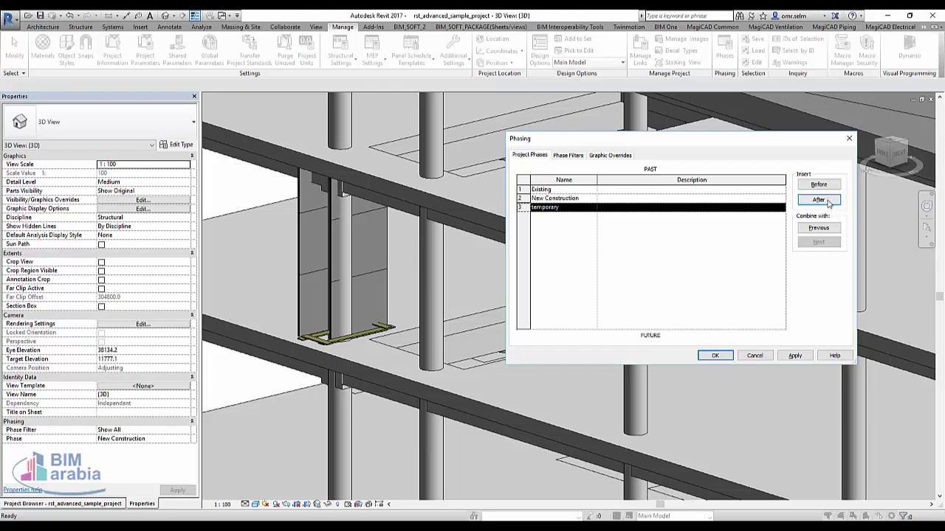
# Add another phase named 'finsh' after temporary, then view the Phase Filters list.
pyautogui.click(827, 201)
pyautogui.click(574, 222)
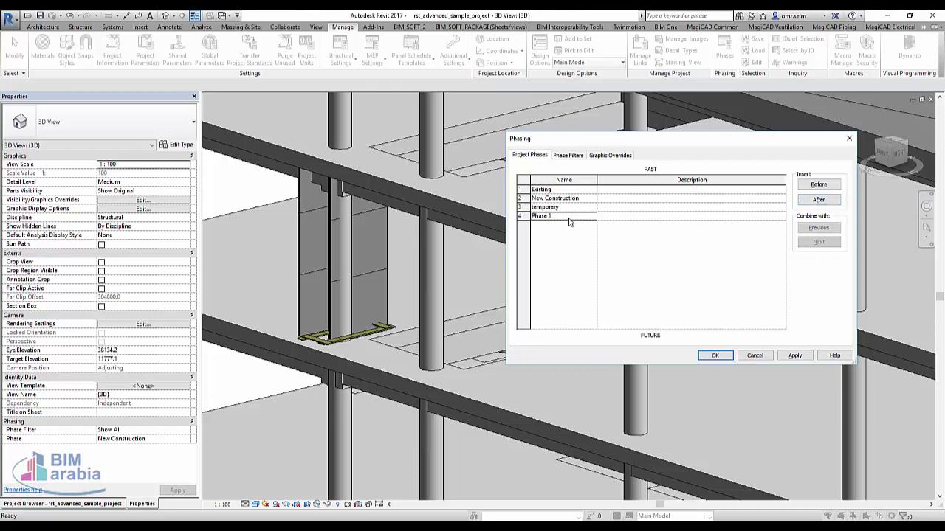
pyautogui.moveTo(570, 216); pyautogui.dragTo(501, 214)
pyautogui.write('finsh')
pyautogui.click(568, 158)
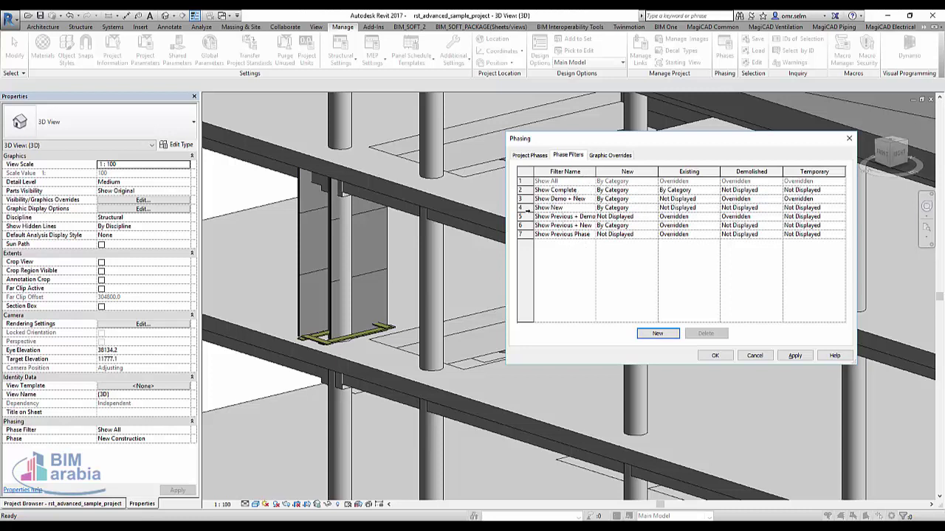
# Review the Show New filter, keeping existing elements hidden and checking demolished.
pyautogui.click(525, 207)
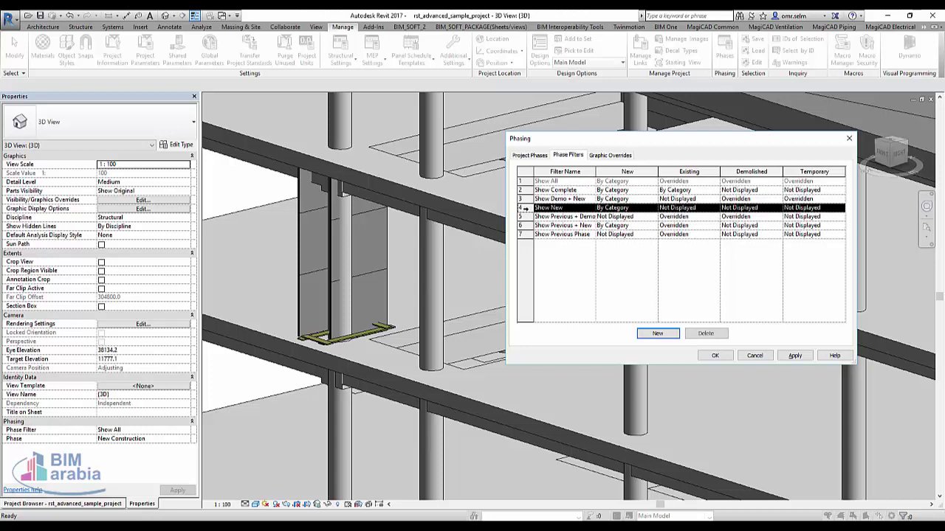
pyautogui.click(713, 208)
pyautogui.click(714, 208)
pyautogui.click(714, 209)
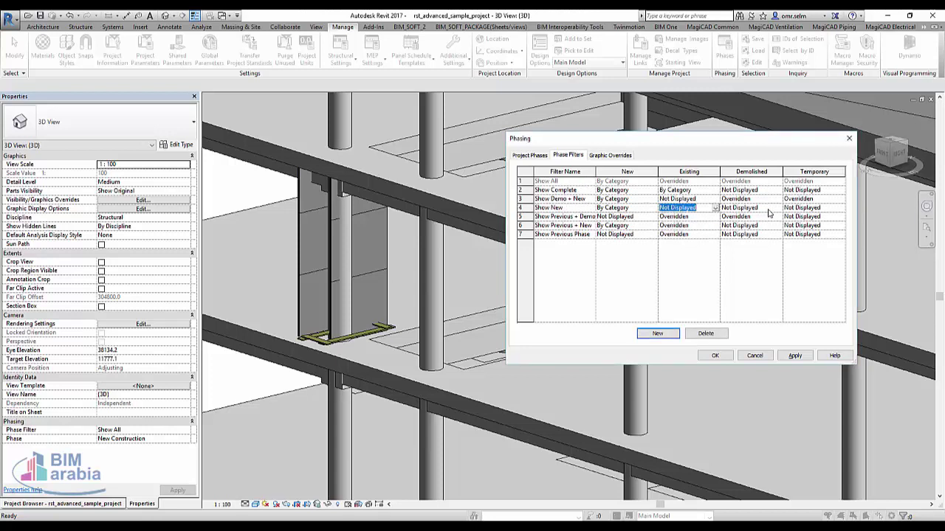
pyautogui.click(784, 209)
pyautogui.click(778, 210)
pyautogui.click(778, 210)
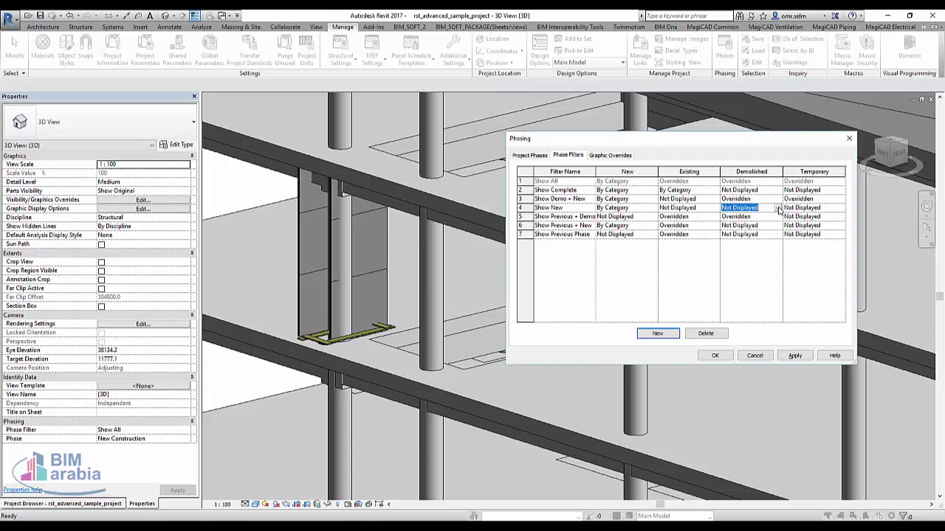
# Review the Show Previous + Demo filter: existing Overridden, new Not Displayed.
pyautogui.click(526, 217)
pyautogui.click(716, 219)
pyautogui.click(714, 218)
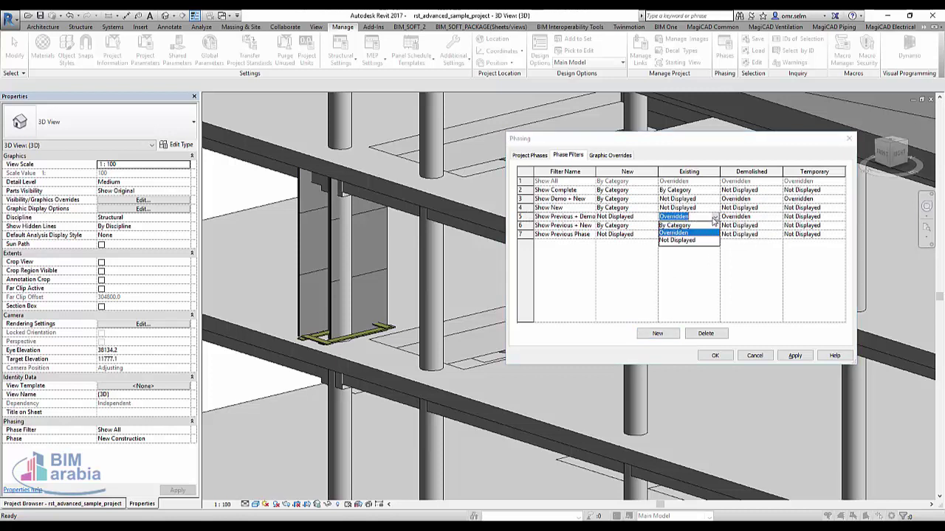
pyautogui.click(714, 219)
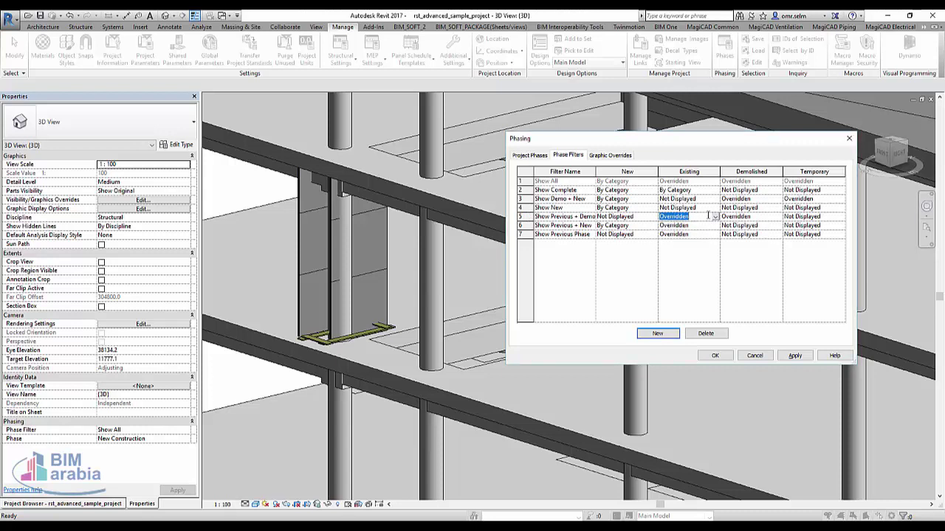
pyautogui.click(654, 218)
pyautogui.click(654, 218)
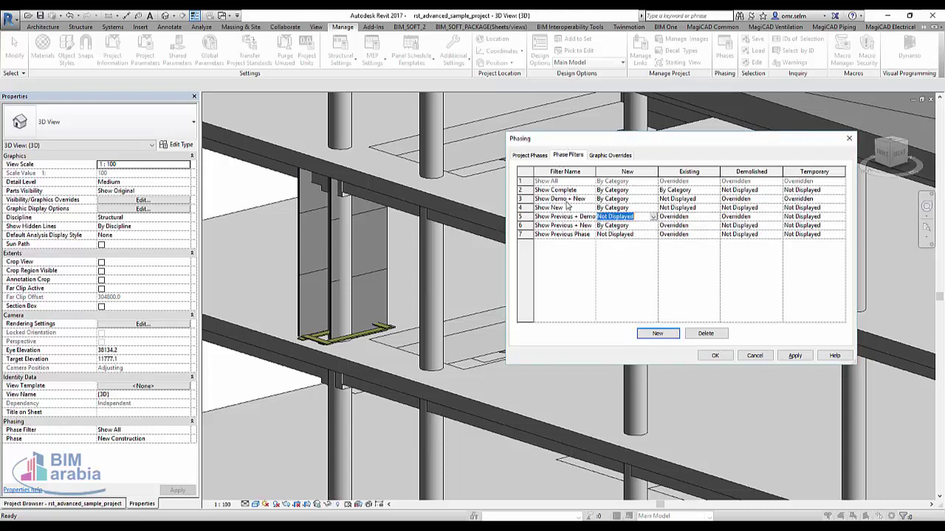
# Review the Show Complete filter's demolished and temporary settings.
pyautogui.click(526, 190)
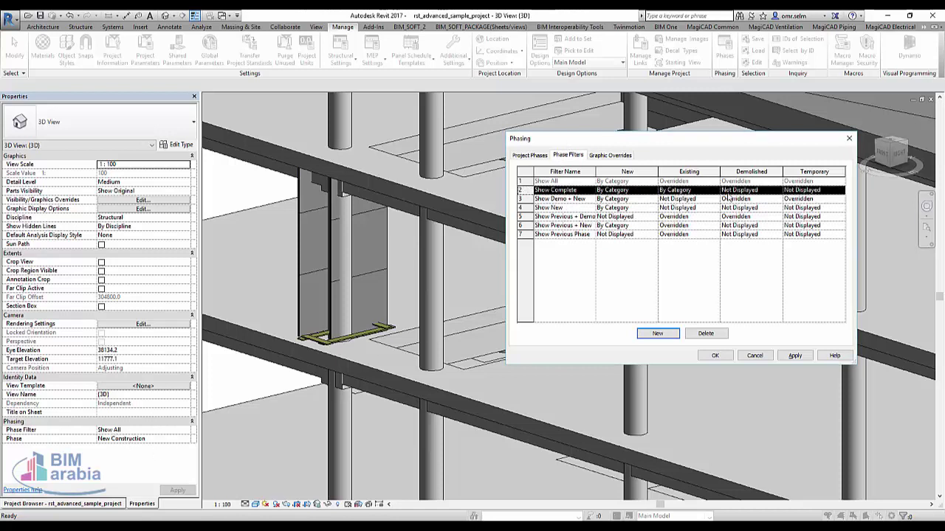
pyautogui.click(784, 191)
pyautogui.click(777, 190)
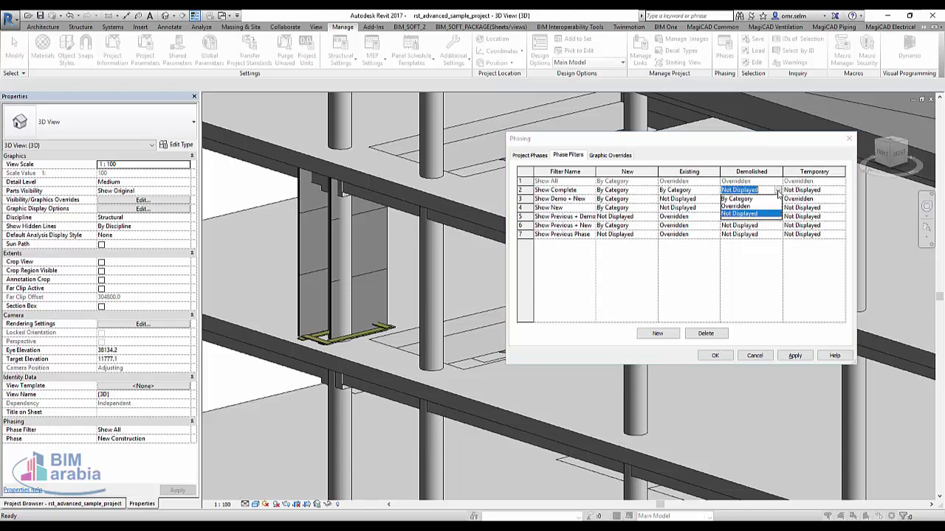
pyautogui.click(779, 193)
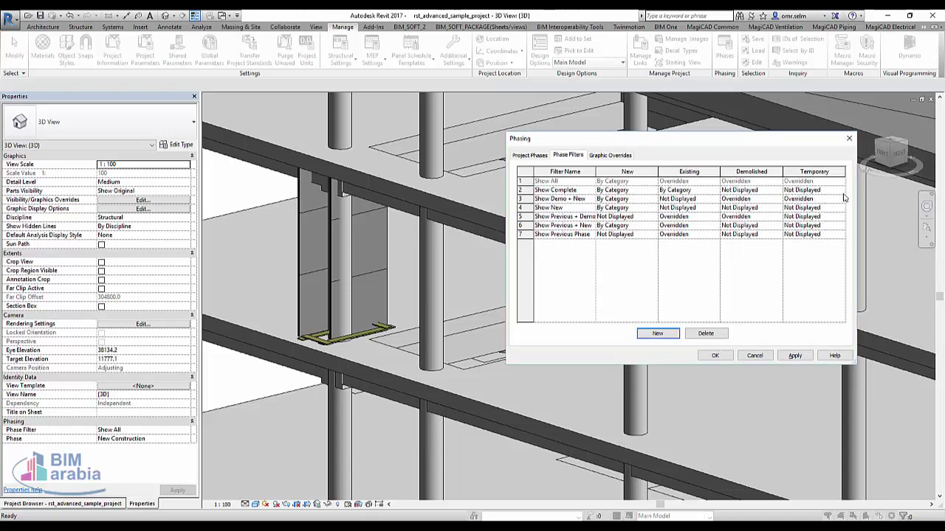
pyautogui.click(843, 193)
pyautogui.click(841, 191)
# Inspect the demolished and temporary graphic overrides, close Phasing with OK, and select the left panel.
pyautogui.click(842, 193)
pyautogui.click(608, 156)
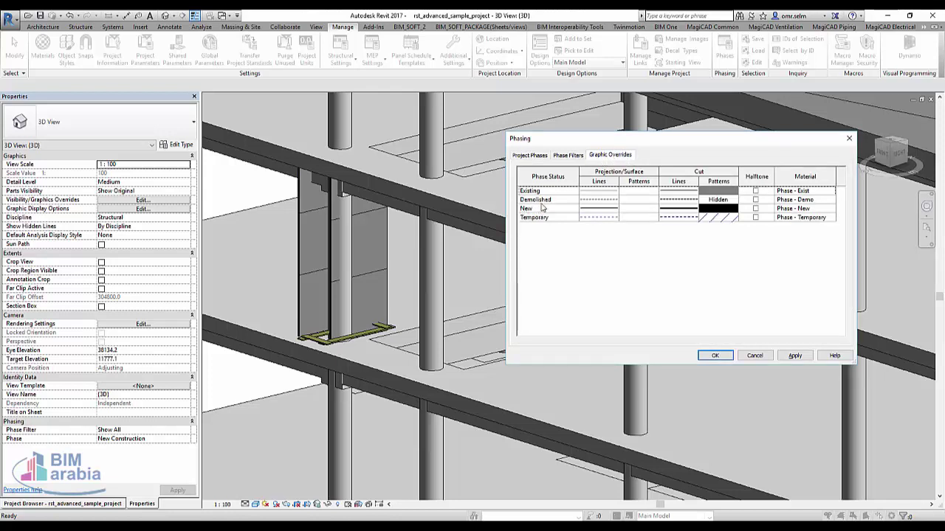
pyautogui.click(522, 200)
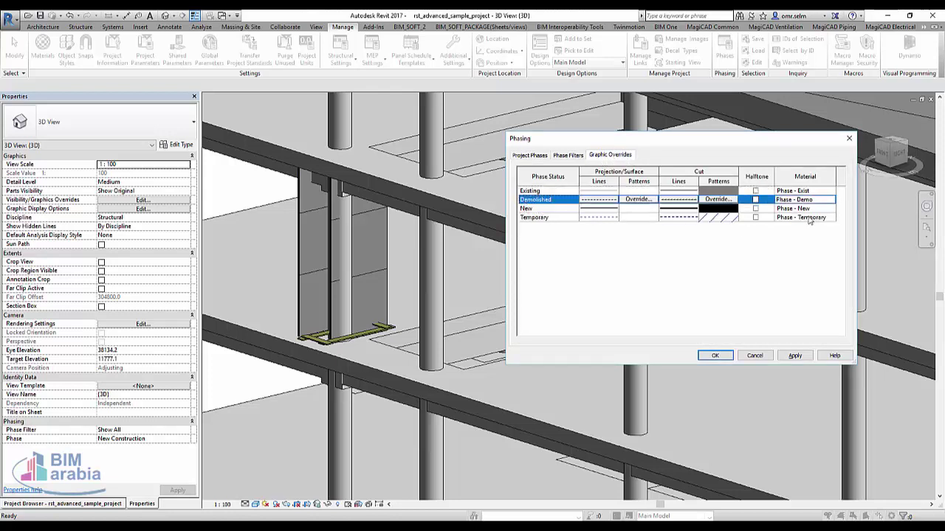
pyautogui.click(540, 221)
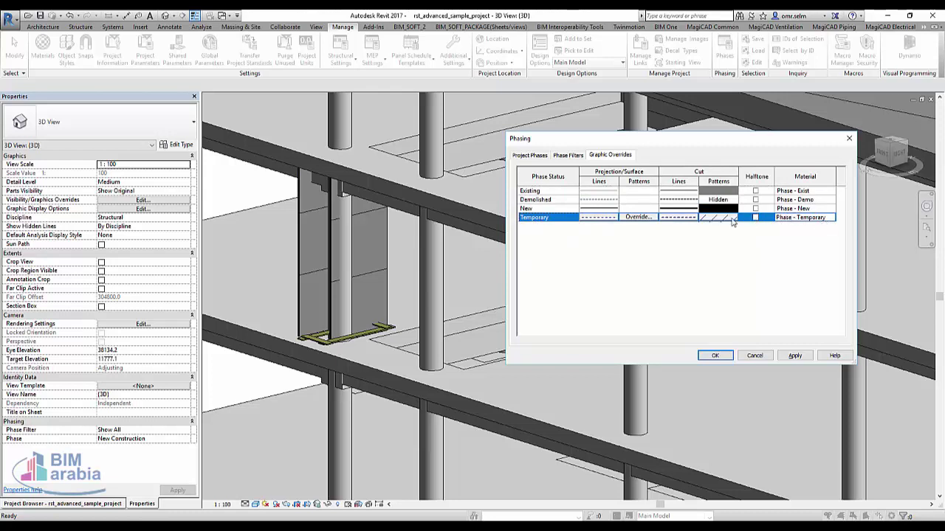
pyautogui.click(567, 157)
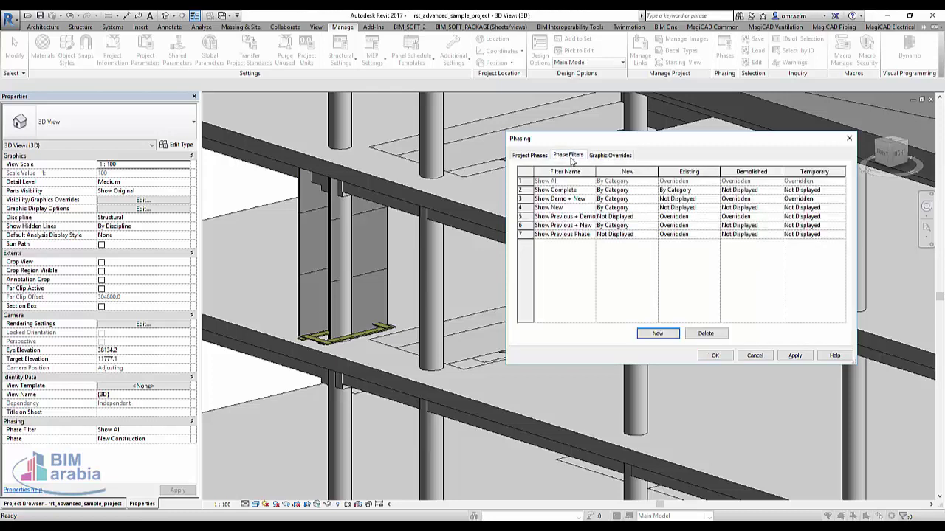
pyautogui.click(711, 356)
pyautogui.click(316, 271)
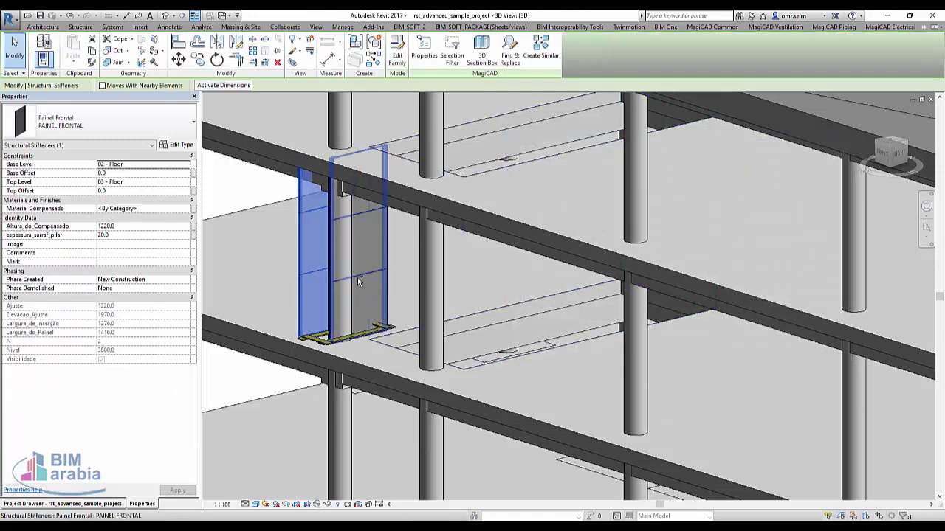
# Set Phase Created and Phase Demolished to temporary for the plate and both front panels.
pyautogui.keyDown('ctrl'); pyautogui.click(357, 277); pyautogui.keyUp('ctrl')
pyautogui.keyDown('ctrl'); pyautogui.click(316, 335); pyautogui.keyUp('ctrl')
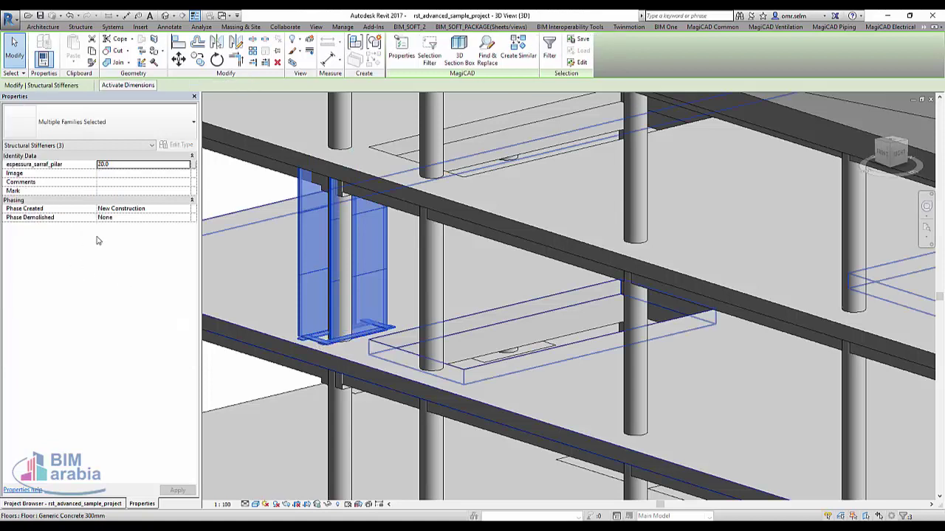
pyautogui.click(184, 211)
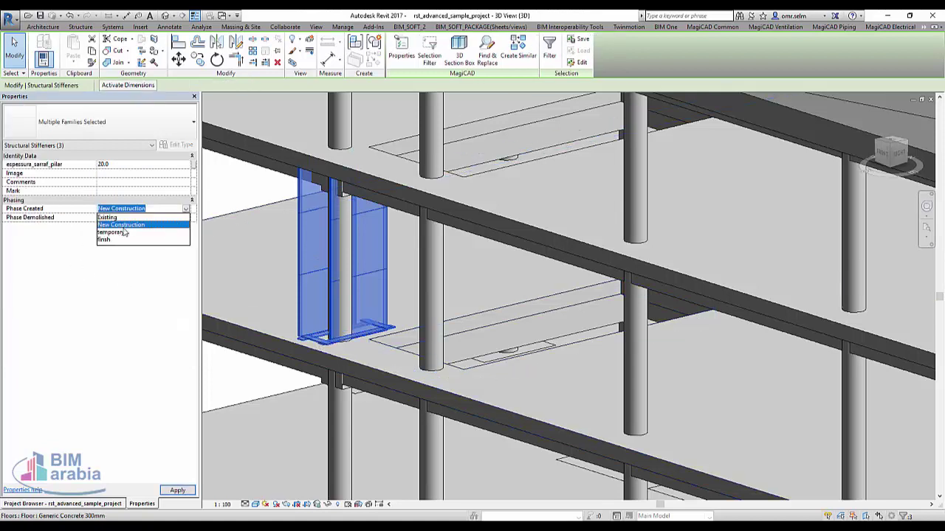
pyautogui.click(177, 228)
pyautogui.click(182, 218)
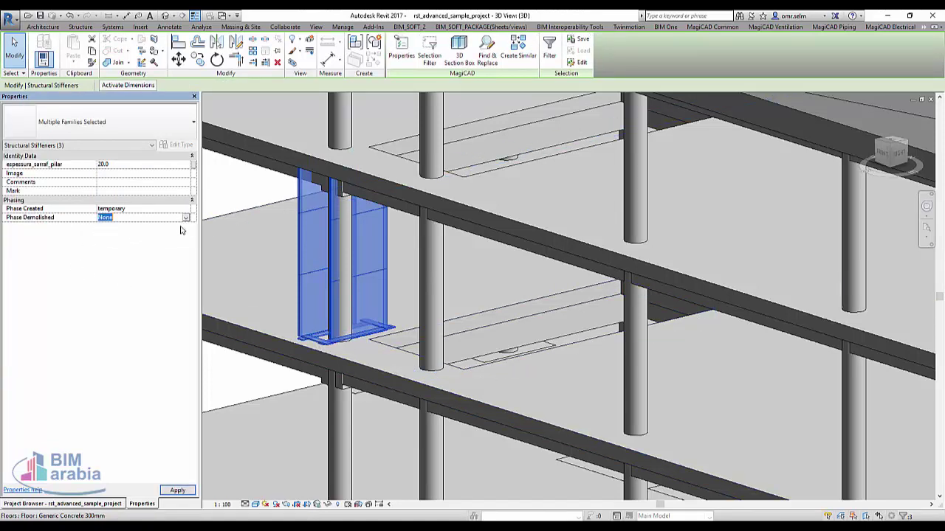
pyautogui.click(188, 220)
pyautogui.click(165, 248)
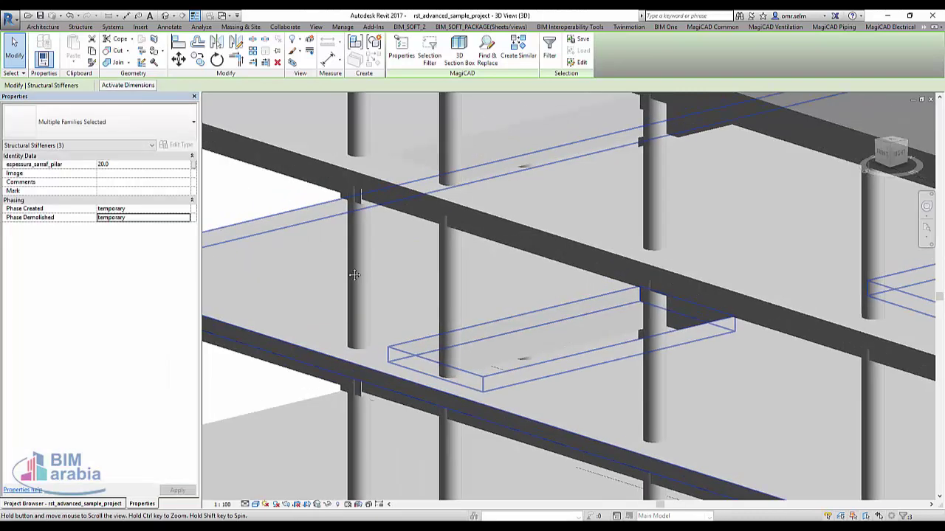
pyautogui.moveTo(243, 237); pyautogui.dragTo(221, 248, button='middle')
pyautogui.click(279, 186)
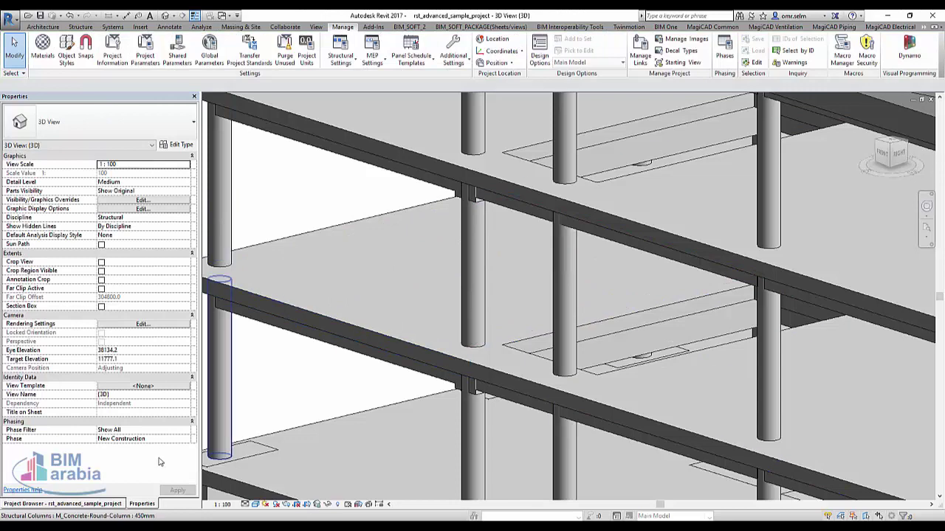
# Switch the 3D view's Phase to temporary to see the formwork, then to finsh.
pyautogui.click(184, 439)
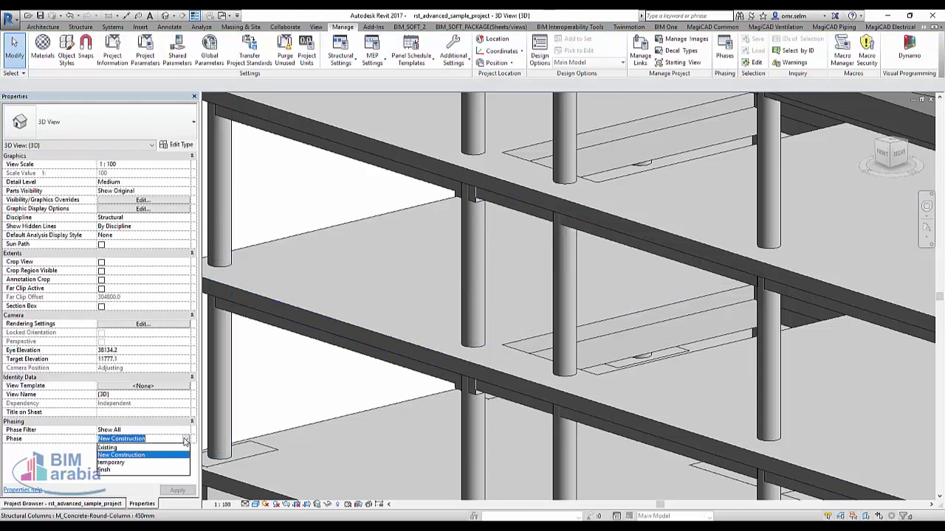
pyautogui.click(157, 463)
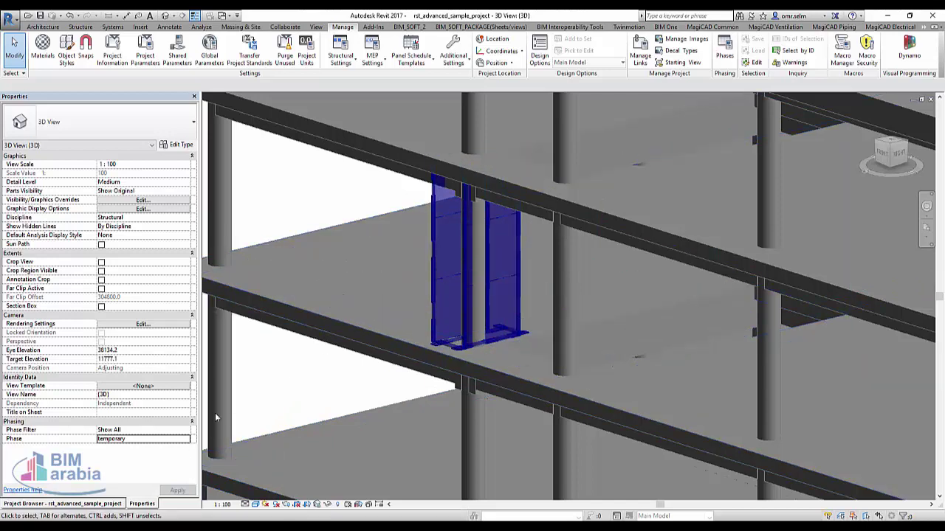
pyautogui.click(186, 443)
pyautogui.click(186, 440)
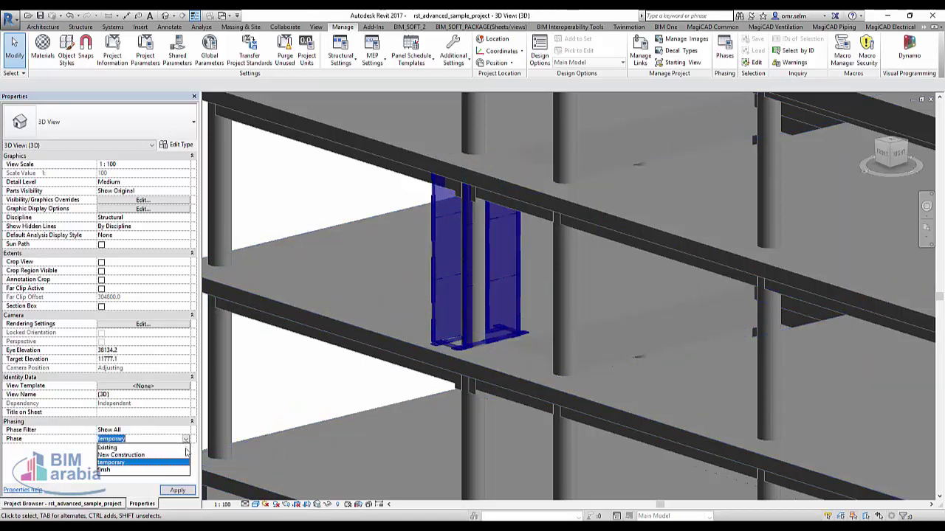
pyautogui.click(155, 474)
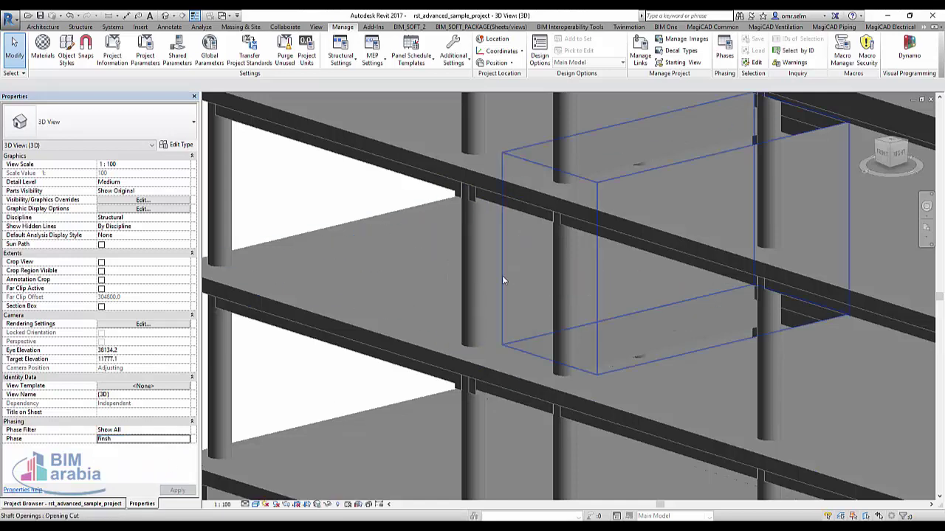